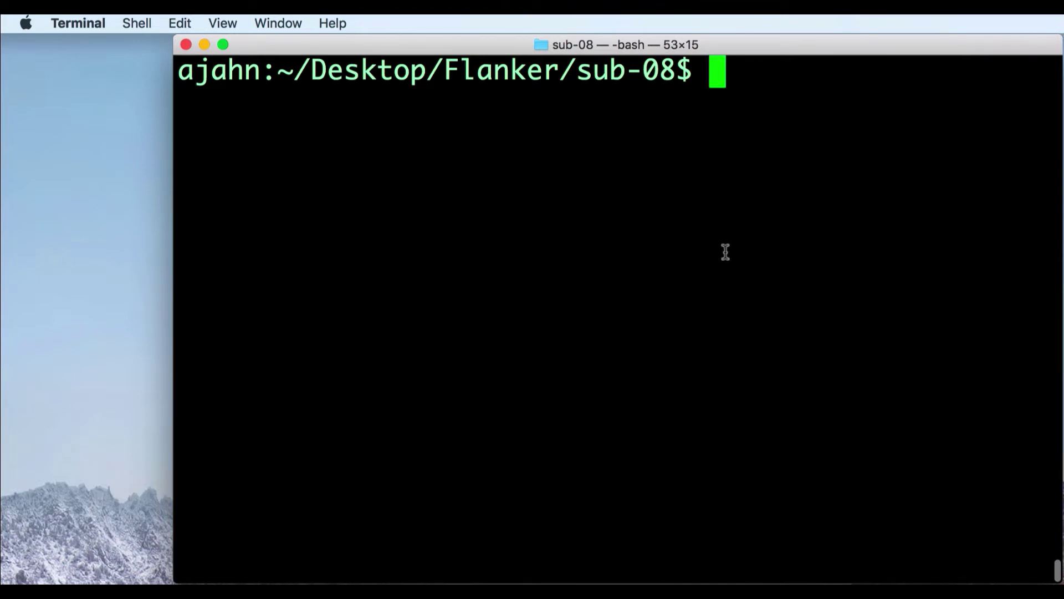
Step: Start FSL with the fsl command, open BET brain extraction, and move its window aside
text(fsl)
key(Return)
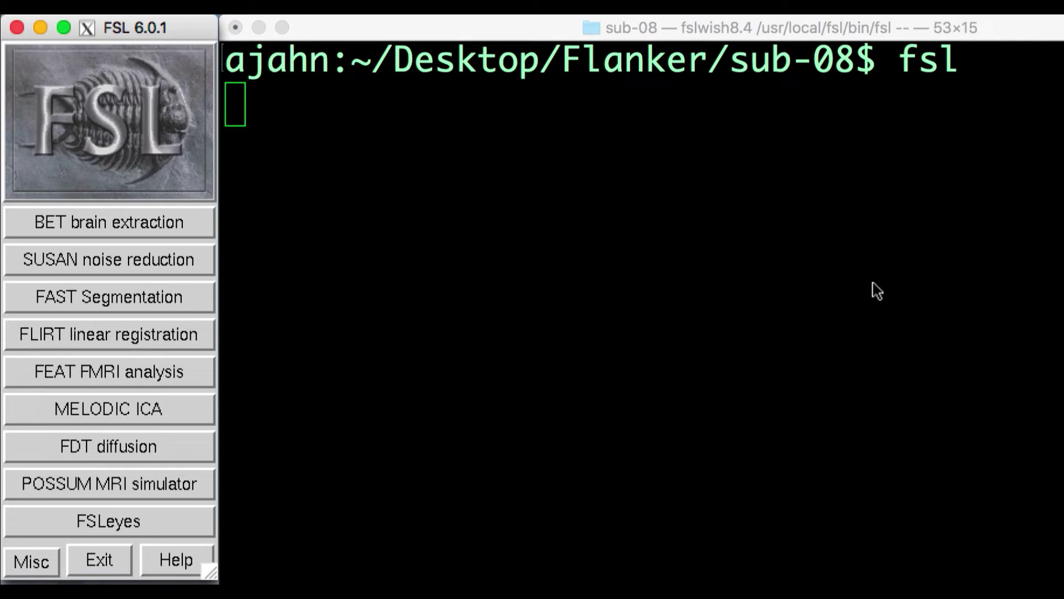
click(178, 224)
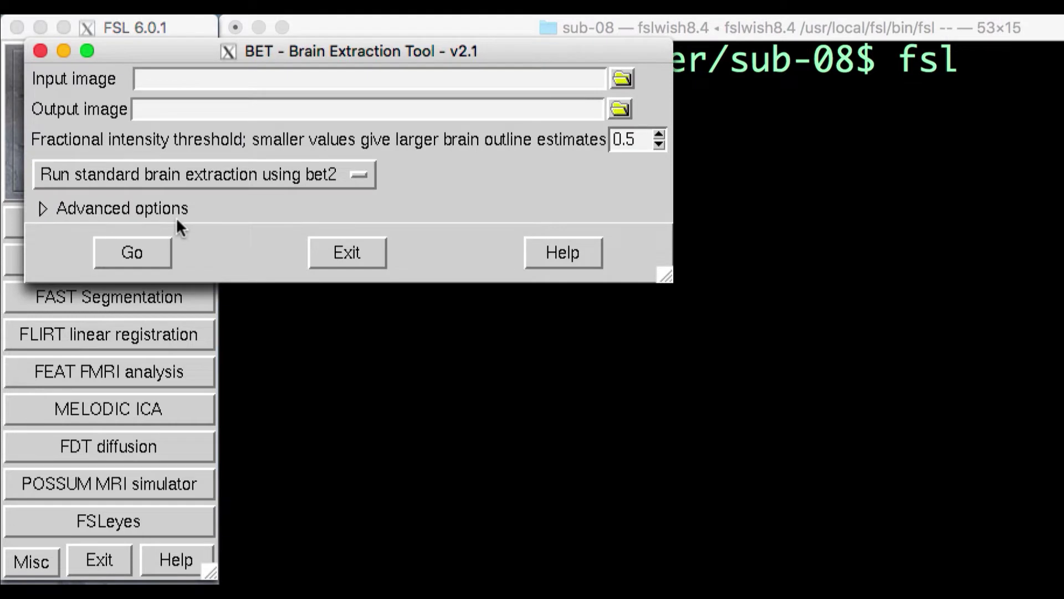
drag(339, 49, 556, 32)
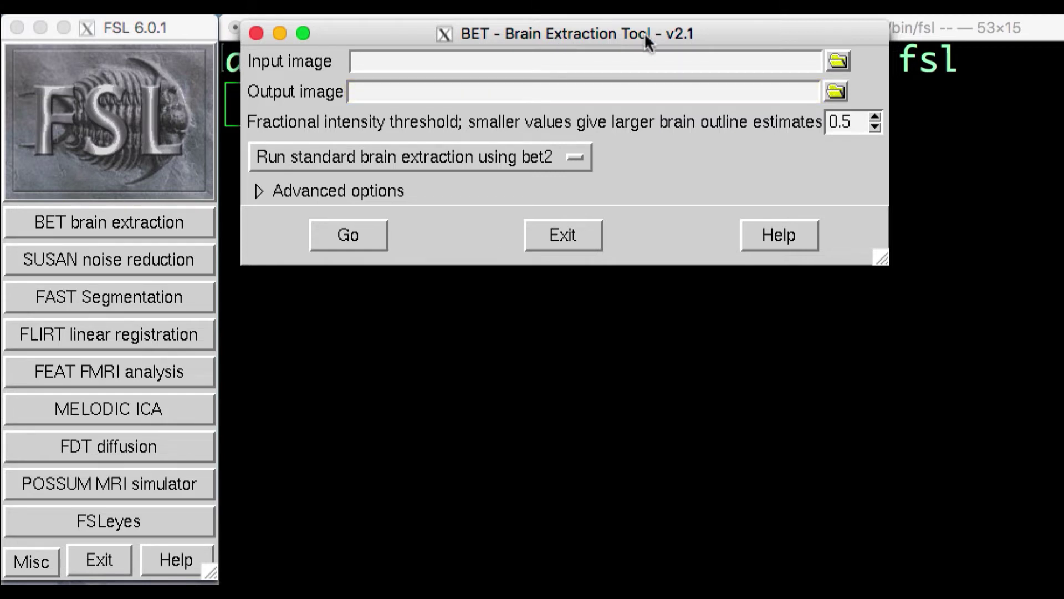
Step: Choose anat/sub-08_T1w.nii.gz as the BET input image
click(838, 60)
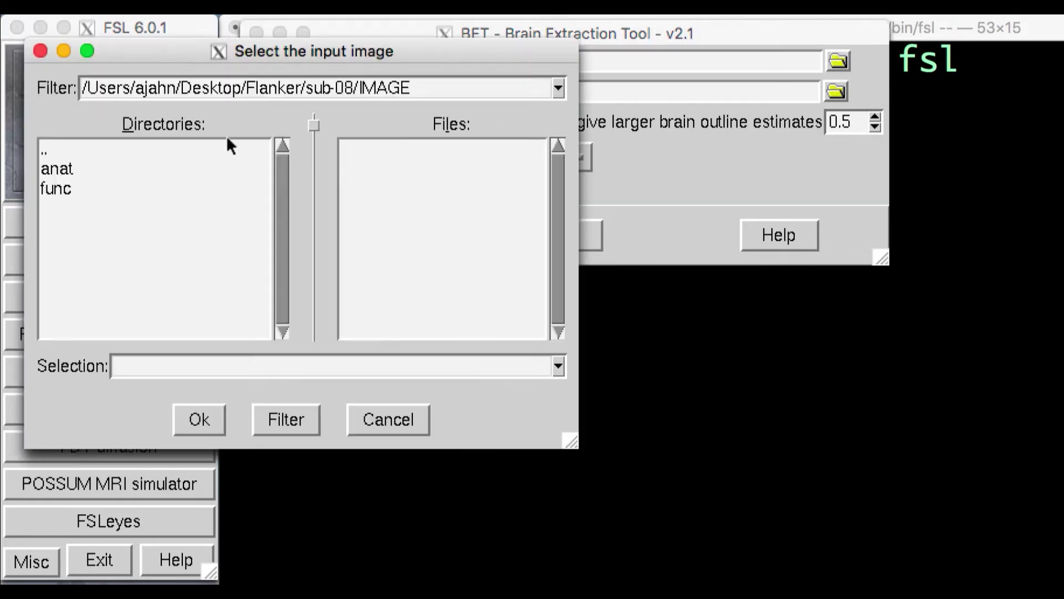
double_click(66, 162)
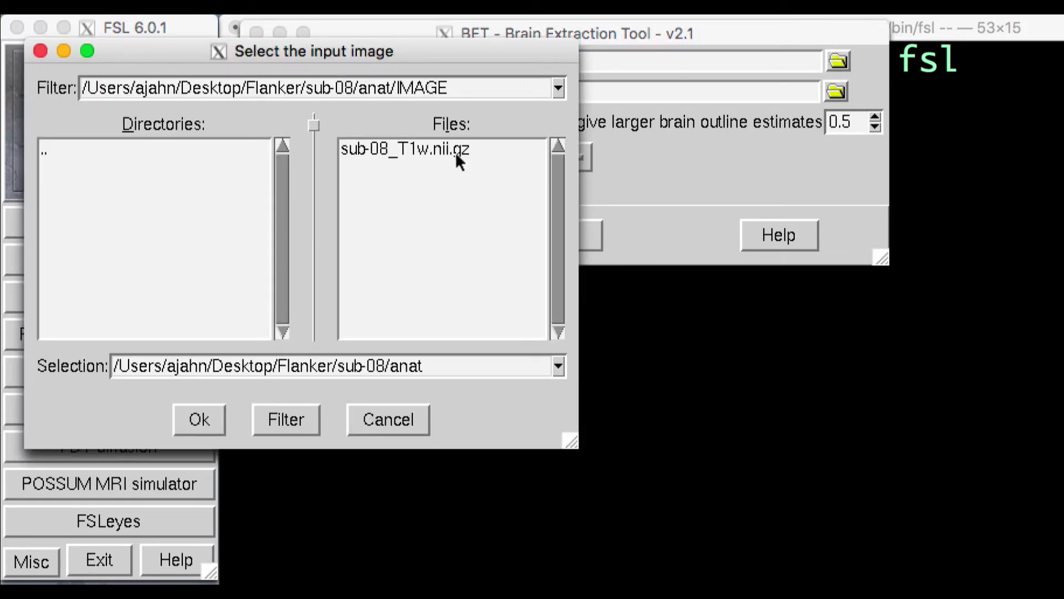
click(455, 153)
double_click(455, 152)
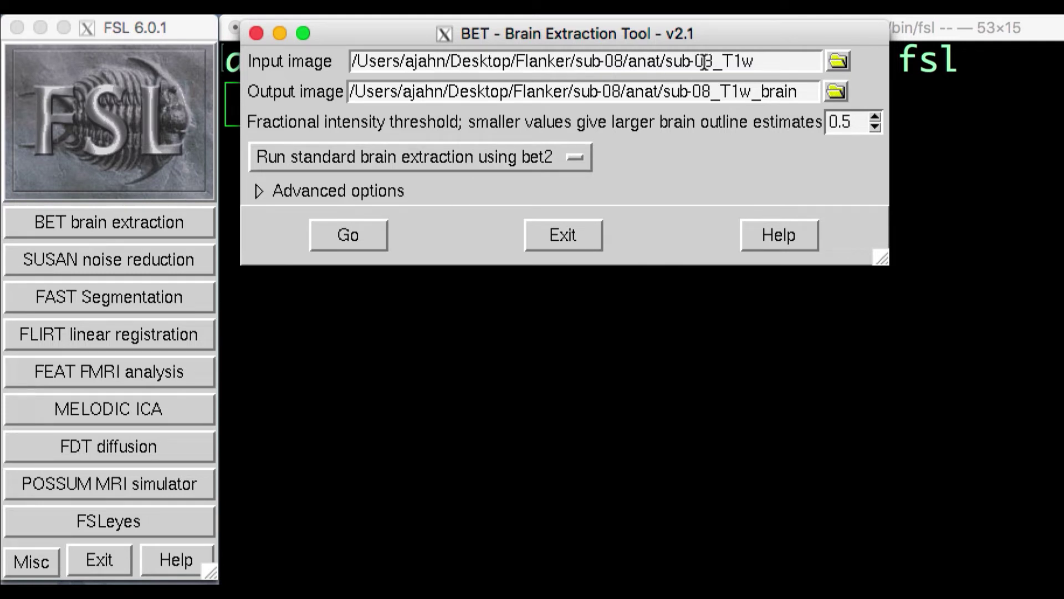
Step: Confirm the output name sub-08_T1w_brain and keep the standard bet2 method
drag(750, 91, 799, 91)
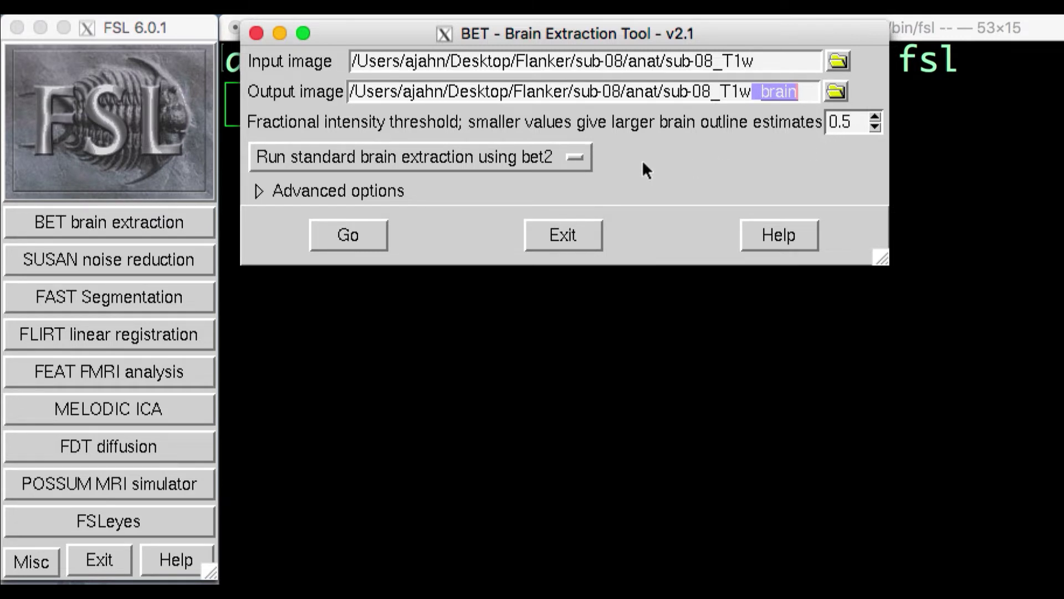
click(571, 159)
click(604, 153)
Step: Run BET on sub-08_T1w, verify Terminal prints Finished, then start FSLeyes from the launcher
click(331, 233)
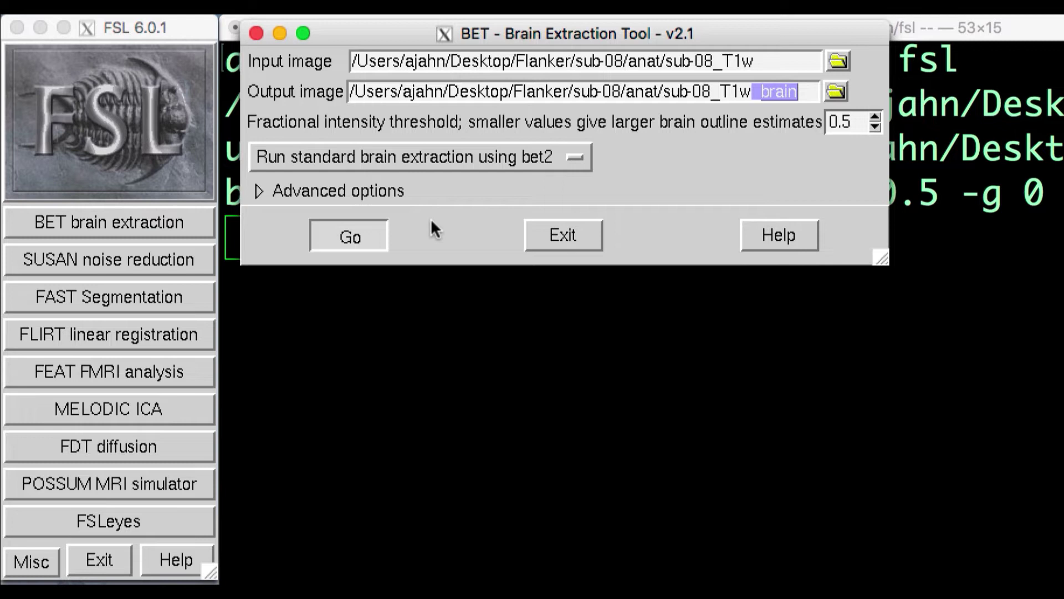
click(370, 291)
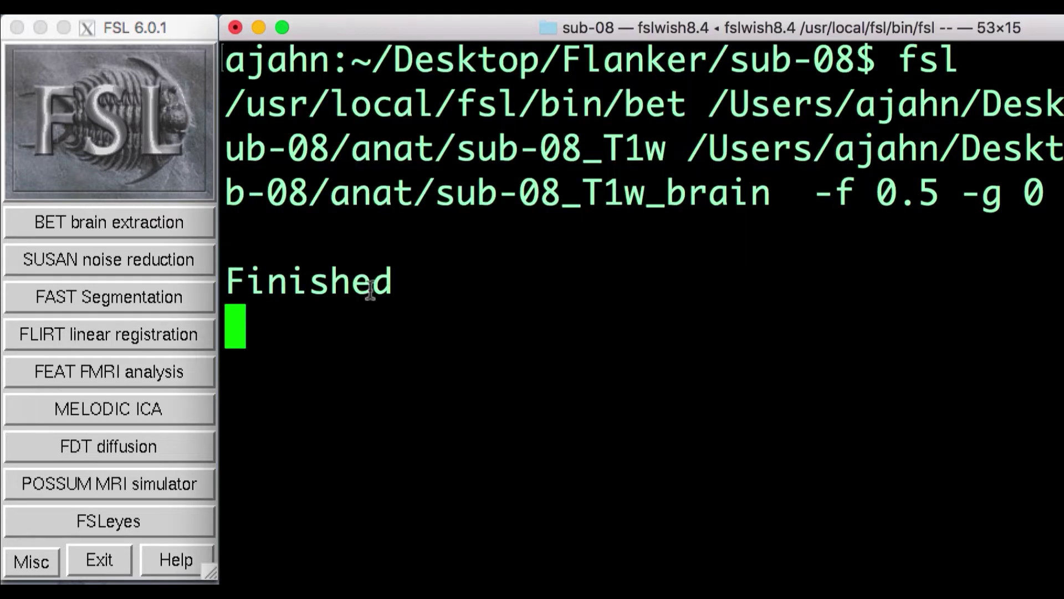
drag(397, 280, 223, 283)
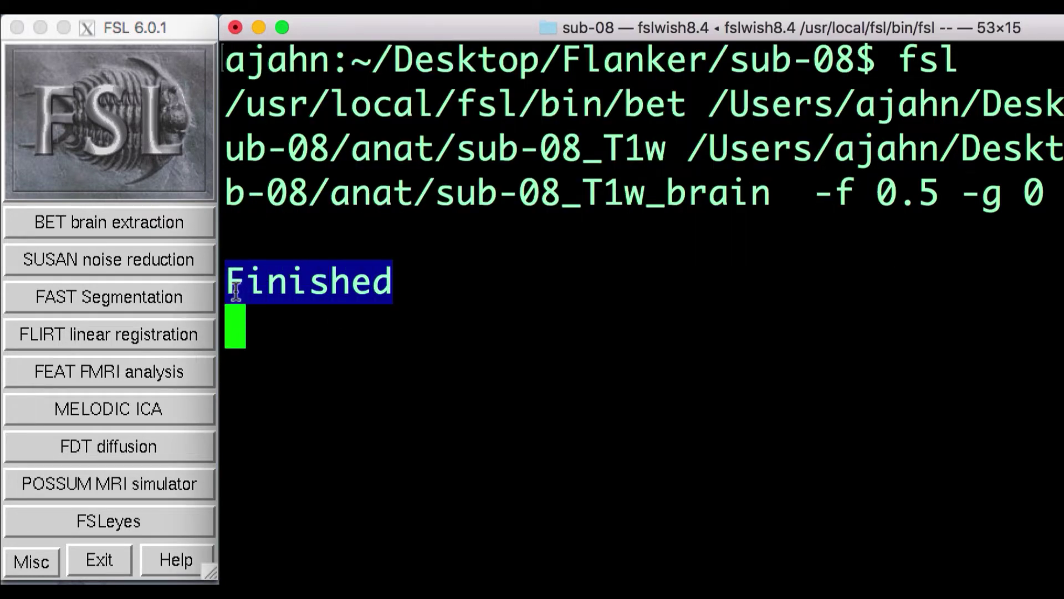
click(476, 355)
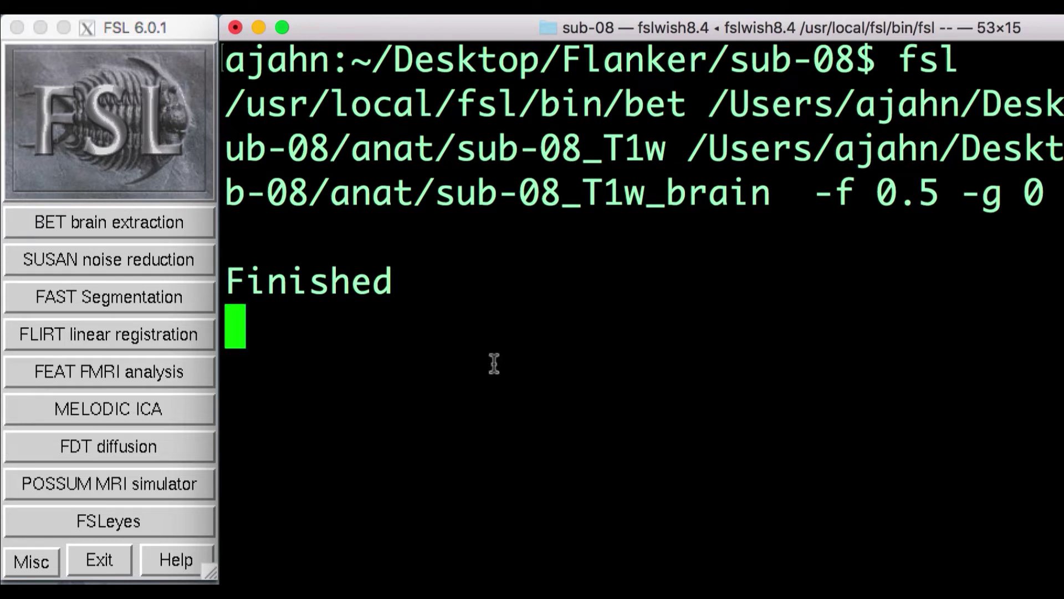
click(105, 521)
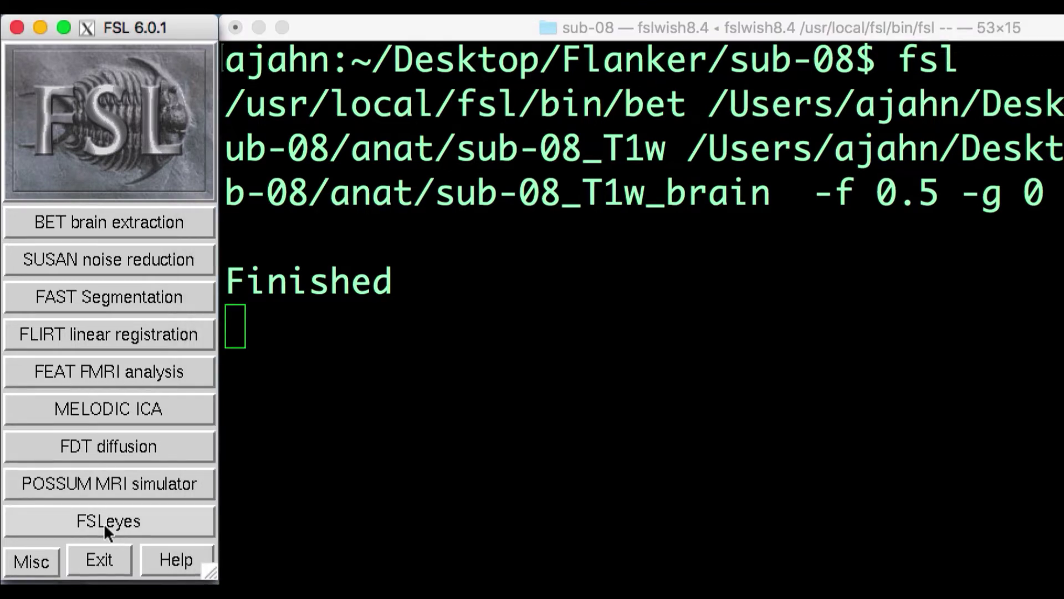
click(104, 523)
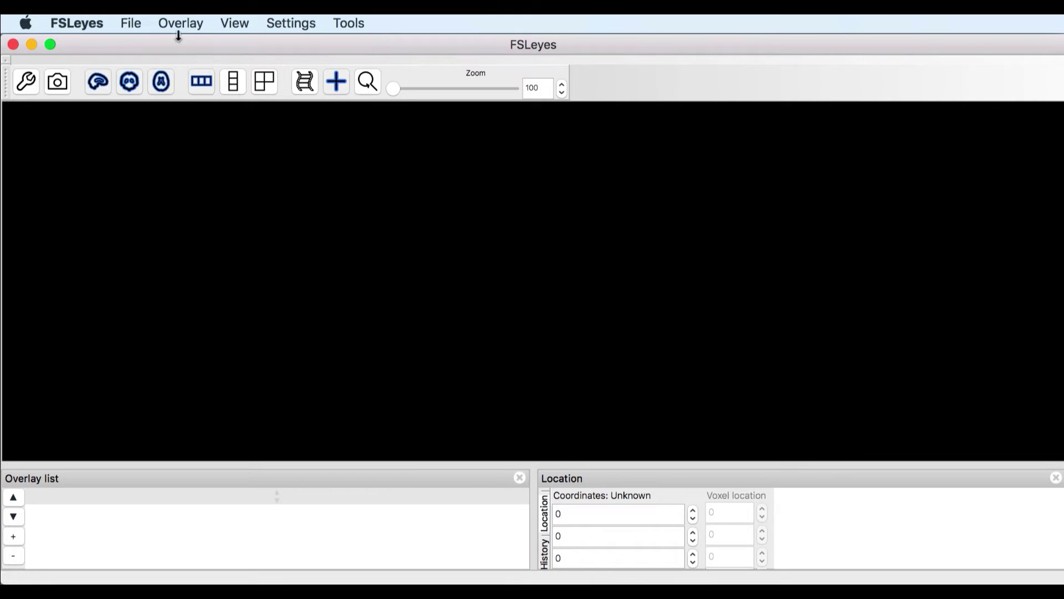
Step: Load sub-08_T1w_brain.nii.gz and sub-08_T1w.nii.gz from the anat folder into FSLeyes
click(131, 23)
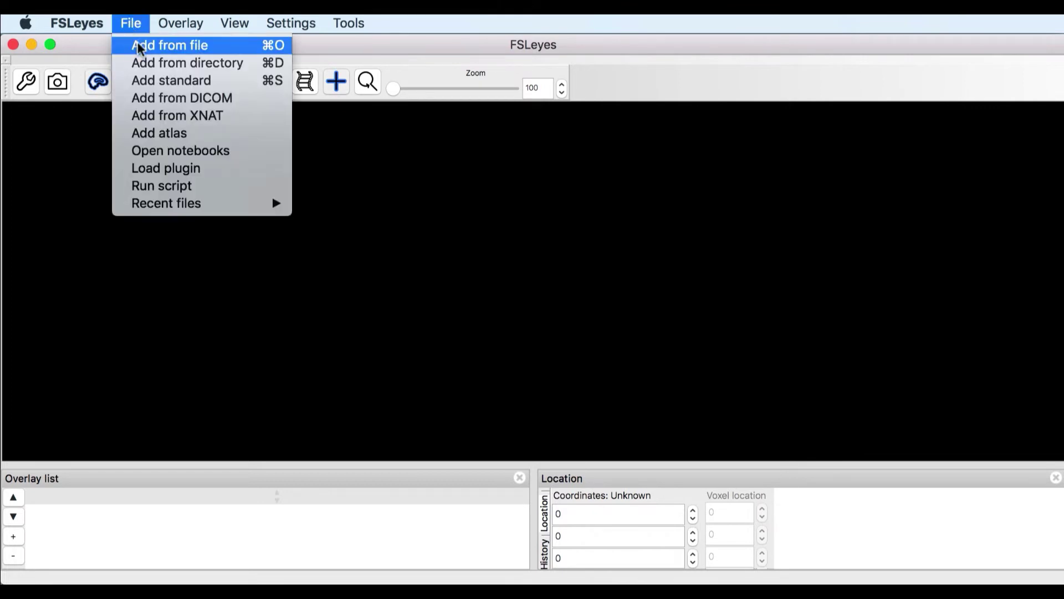
click(139, 46)
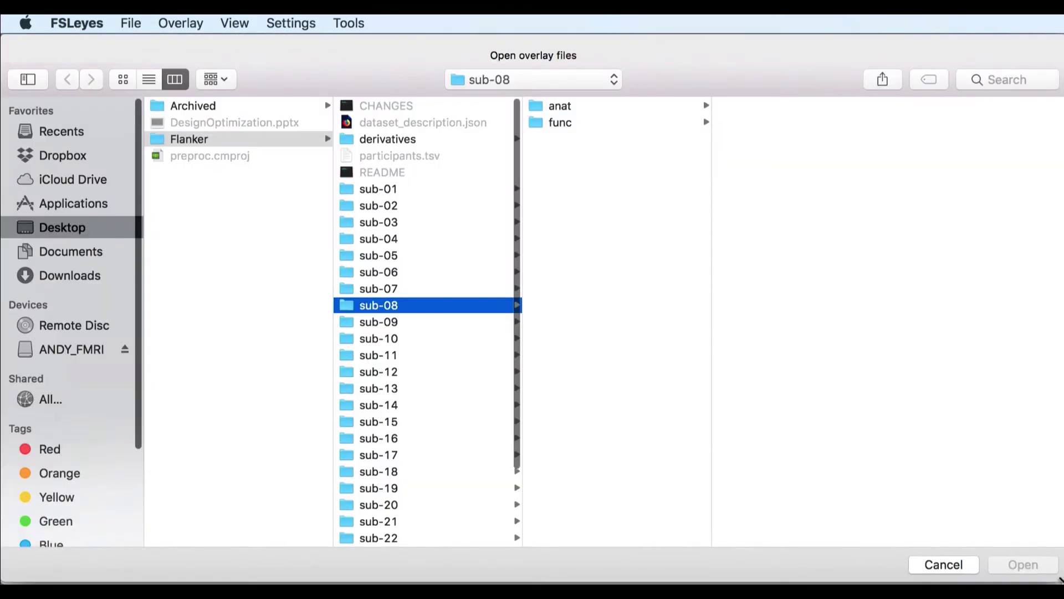
click(571, 108)
click(784, 111)
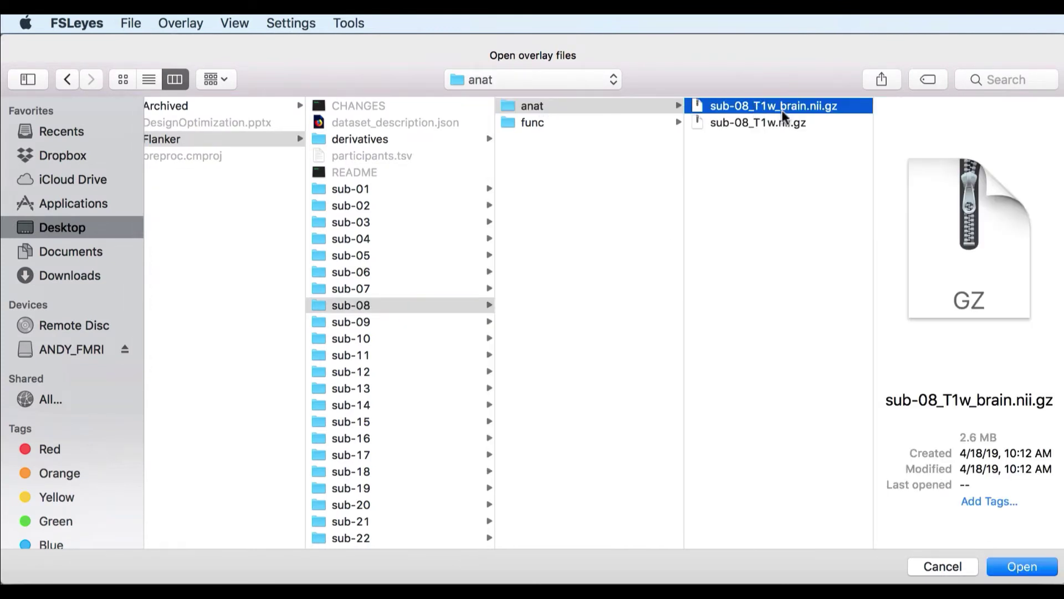
shift+click(784, 123)
click(1025, 568)
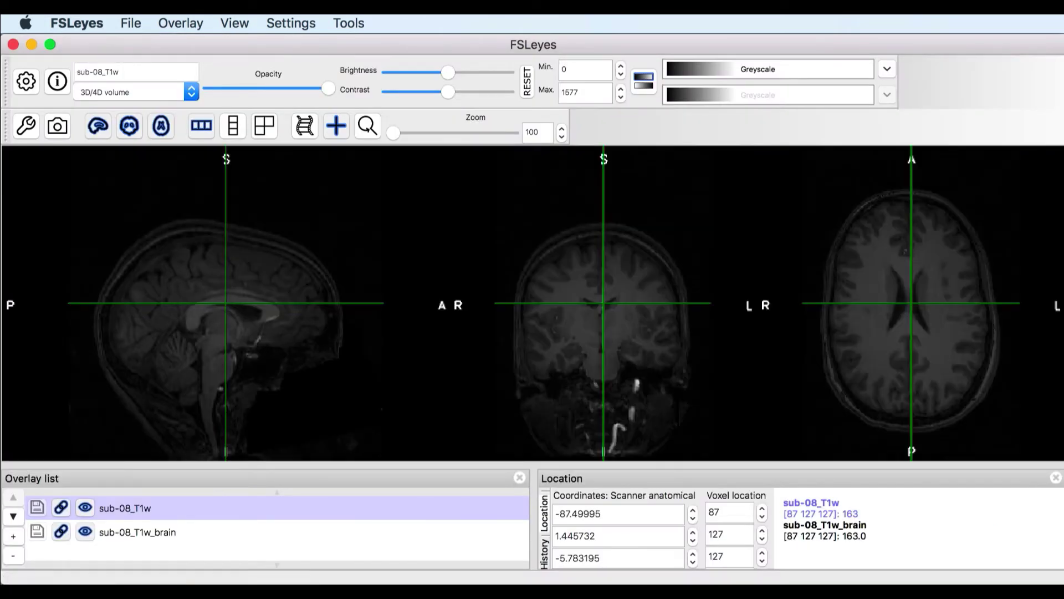
Step: Set the display maximum to 800 for both images and move sub-08_T1w_brain above the T1
double_click(589, 92)
text(800)
key(Return)
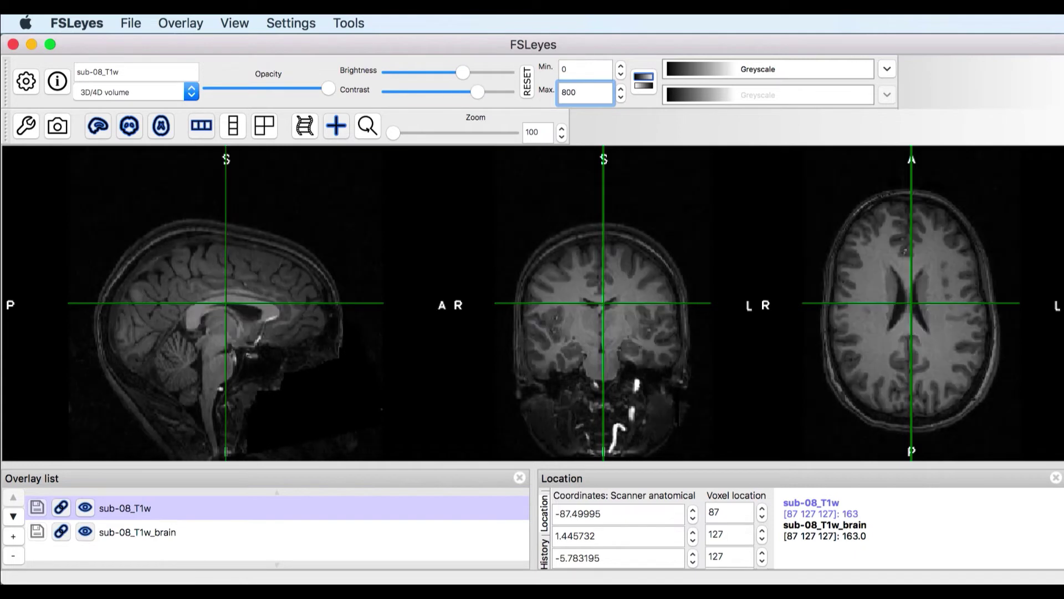
click(153, 535)
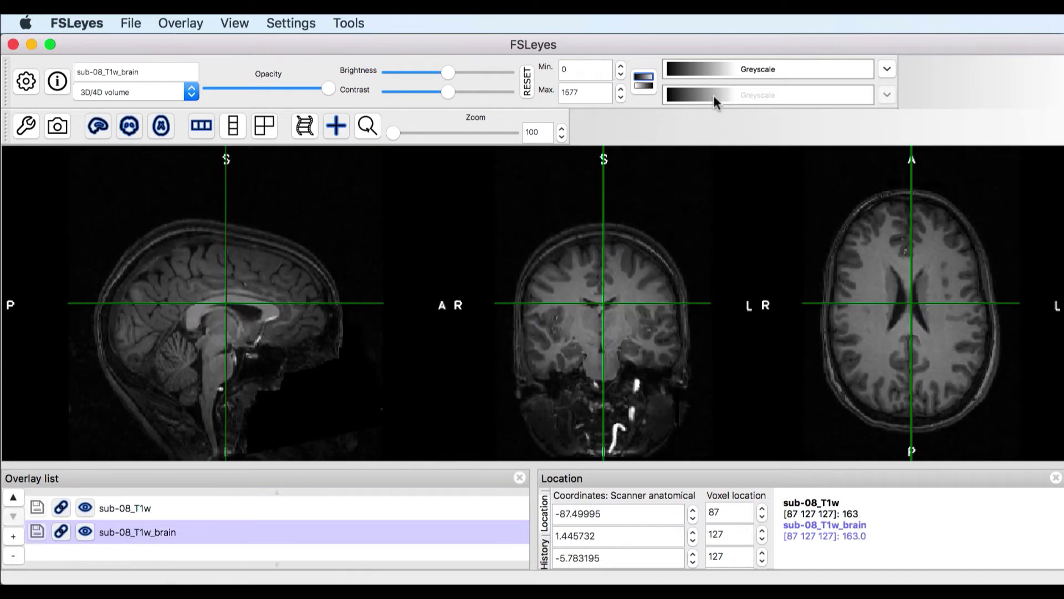
double_click(605, 93)
text(800)
key(Return)
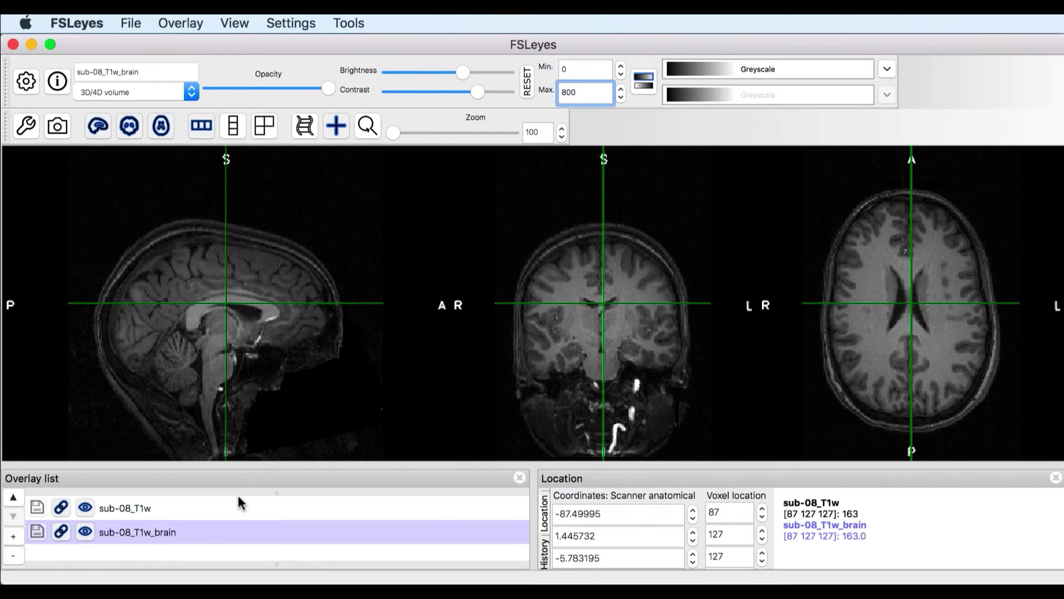
click(14, 499)
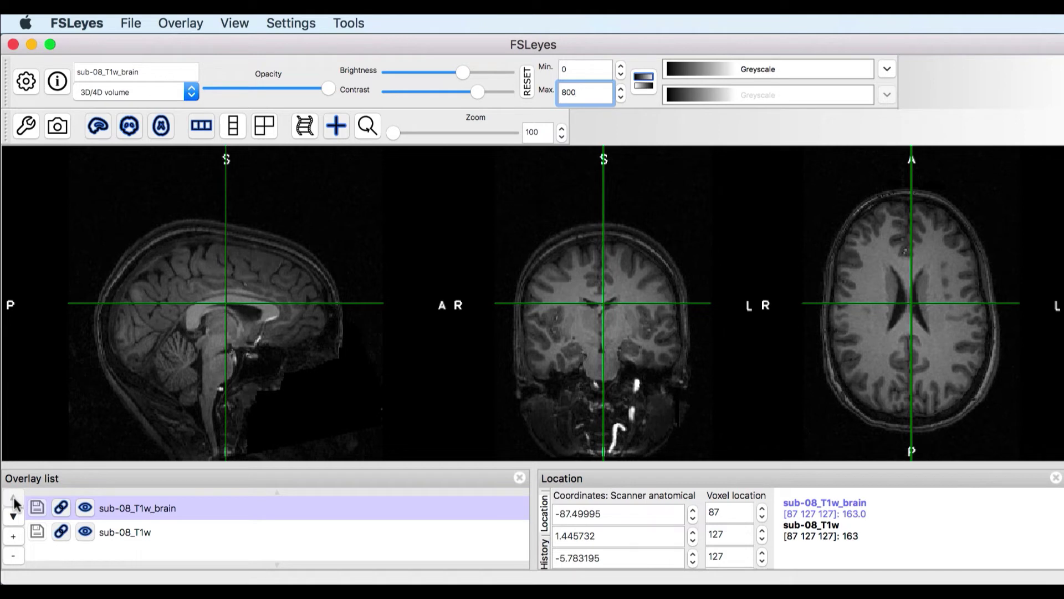
Step: Colour sub-08_T1w_brain Blue-Light blue and check the brain top and cerebellum level
click(778, 70)
click(767, 119)
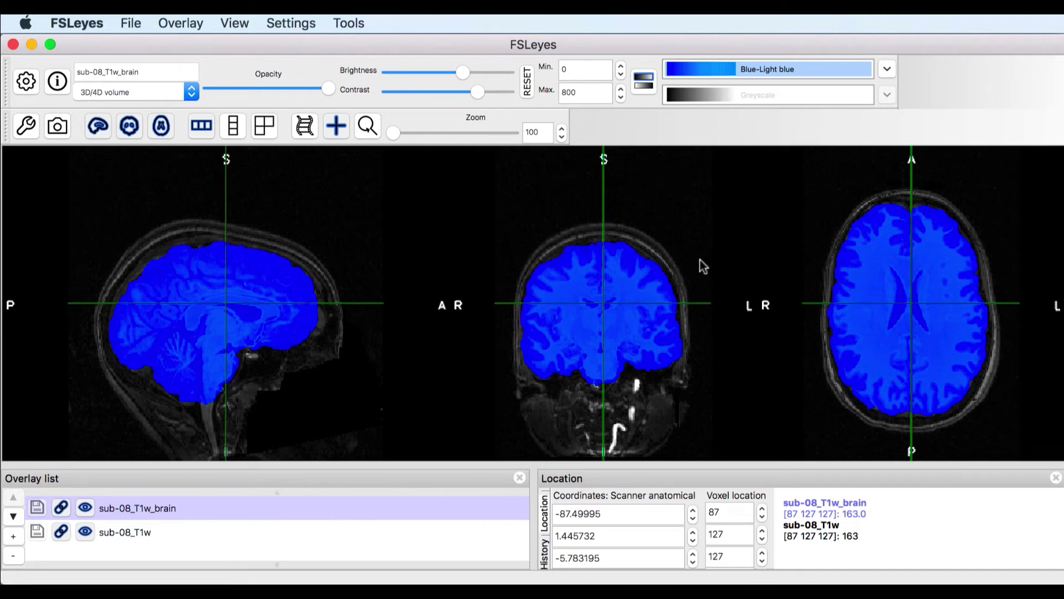
drag(616, 313, 587, 315)
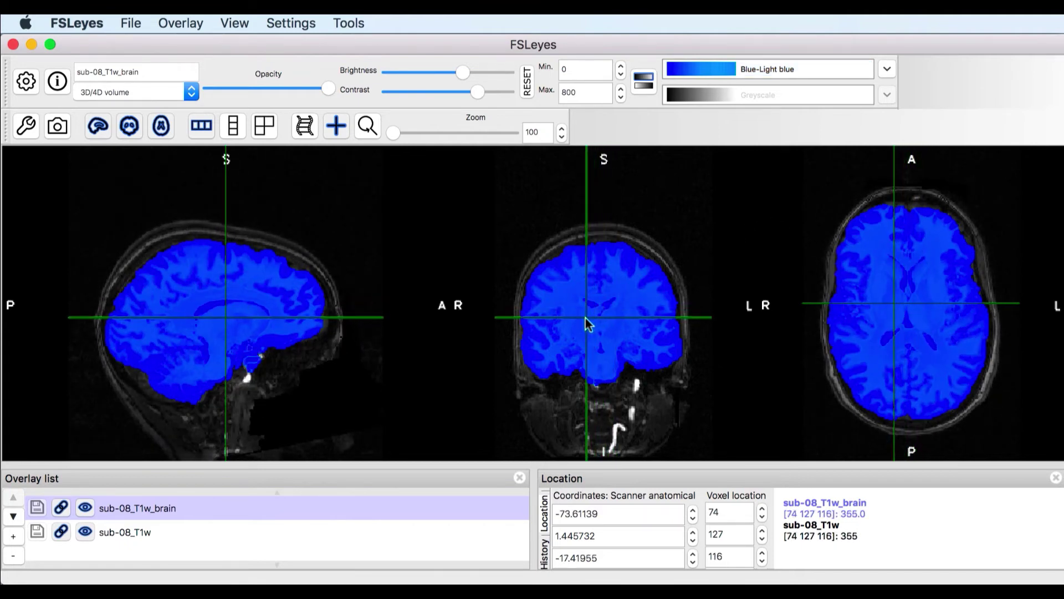
drag(194, 305, 199, 275)
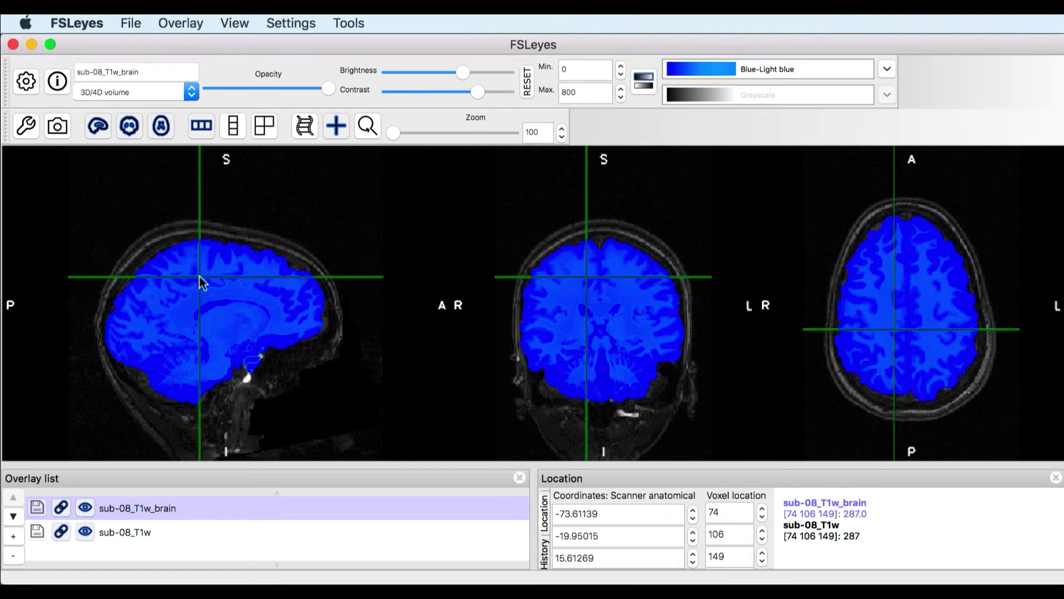
click(637, 387)
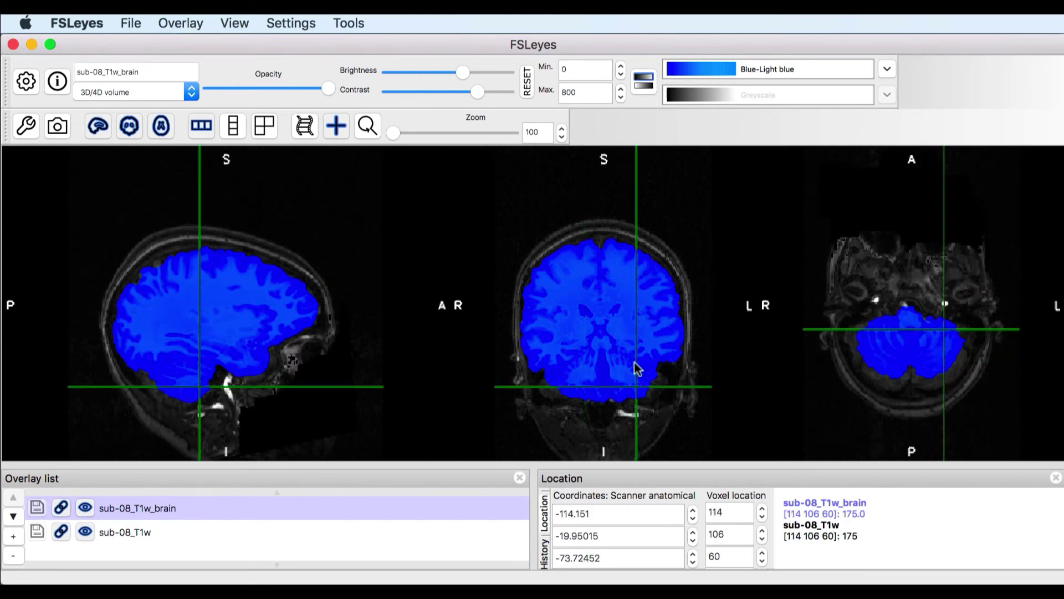
Step: Zoom in and inspect the frontal brain edge along the sagittal and coronal slices
drag(271, 313, 247, 299)
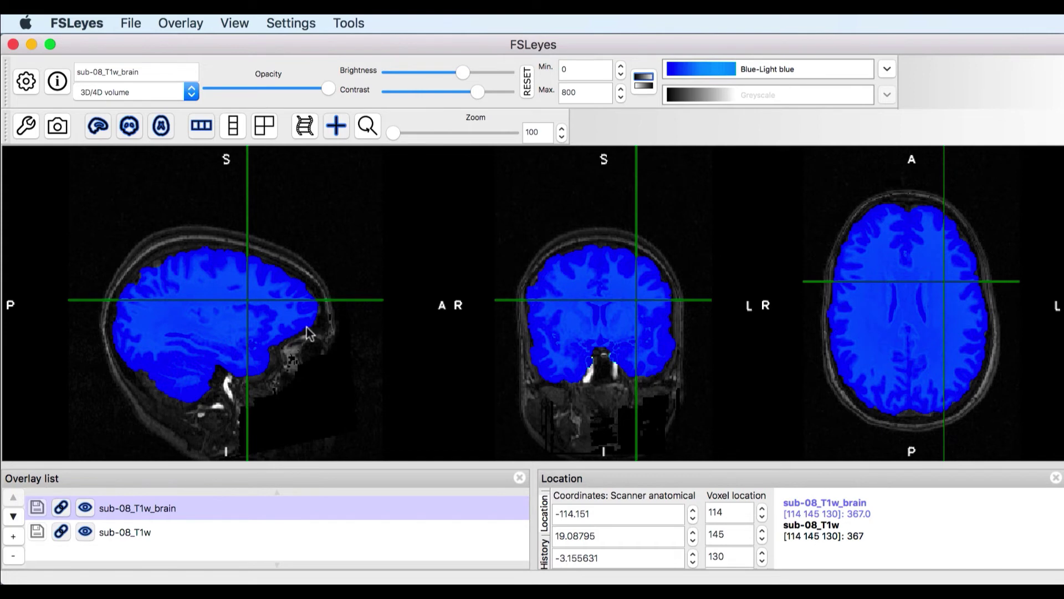
click(293, 300)
click(593, 339)
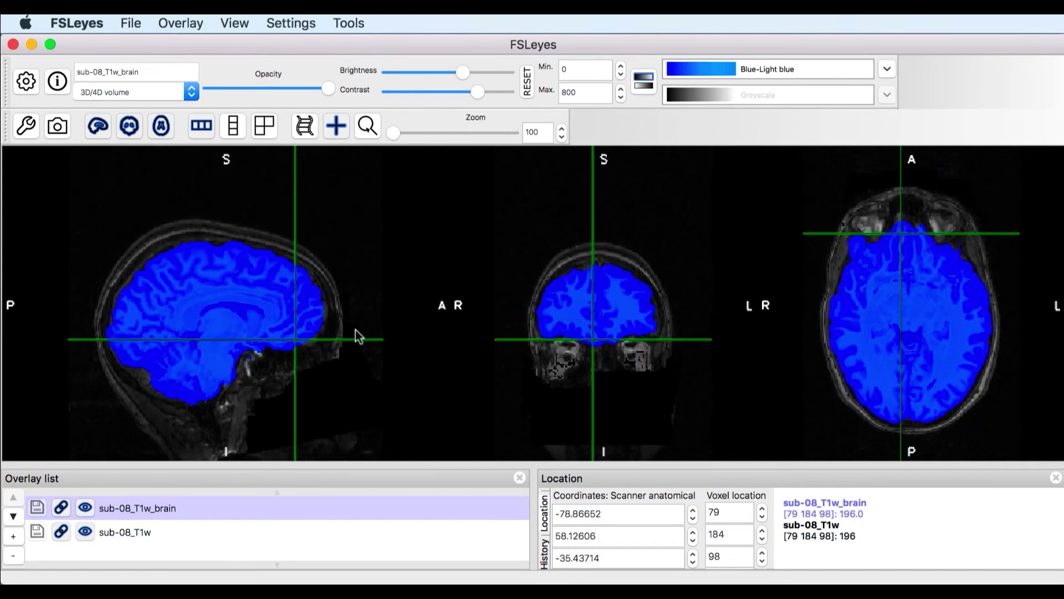
click(314, 338)
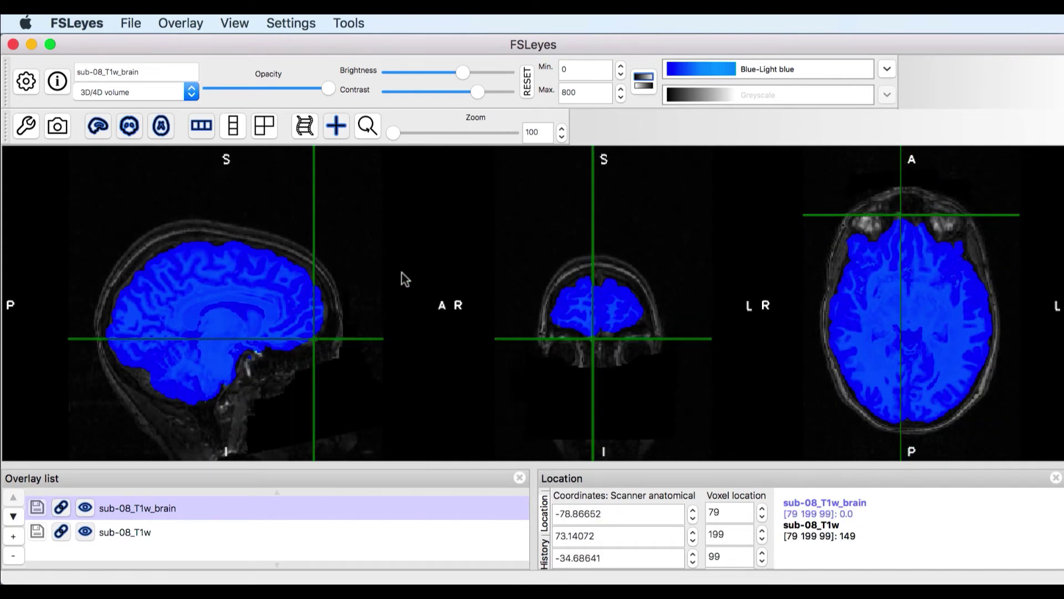
drag(394, 133, 435, 133)
click(300, 350)
drag(300, 351, 320, 340)
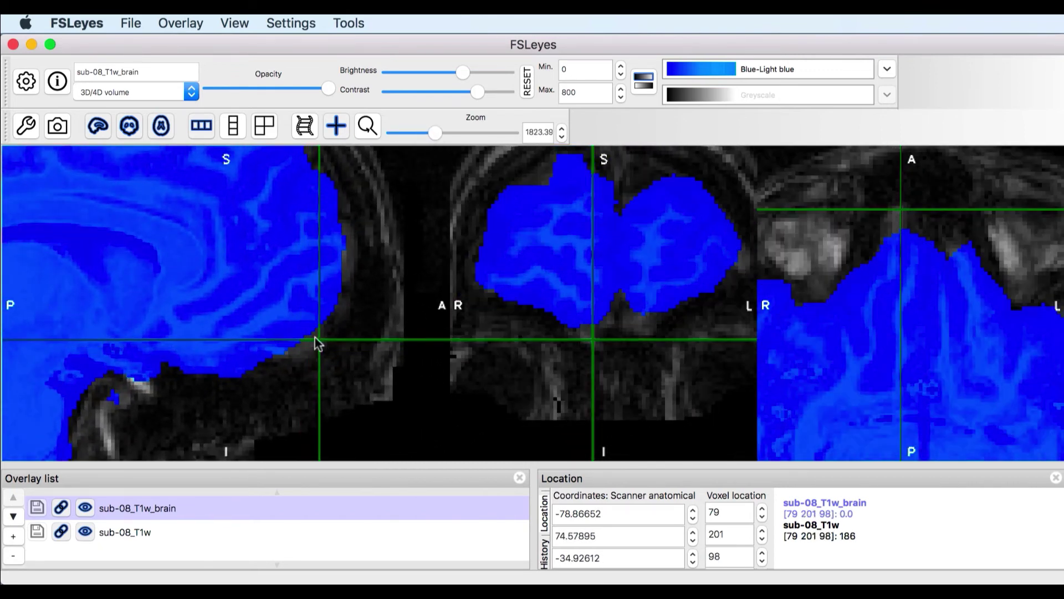
Step: Close FSLeyes, rerun BET at threshold 0.2 with output renamed sub-08_T1w_brain_f02
click(13, 44)
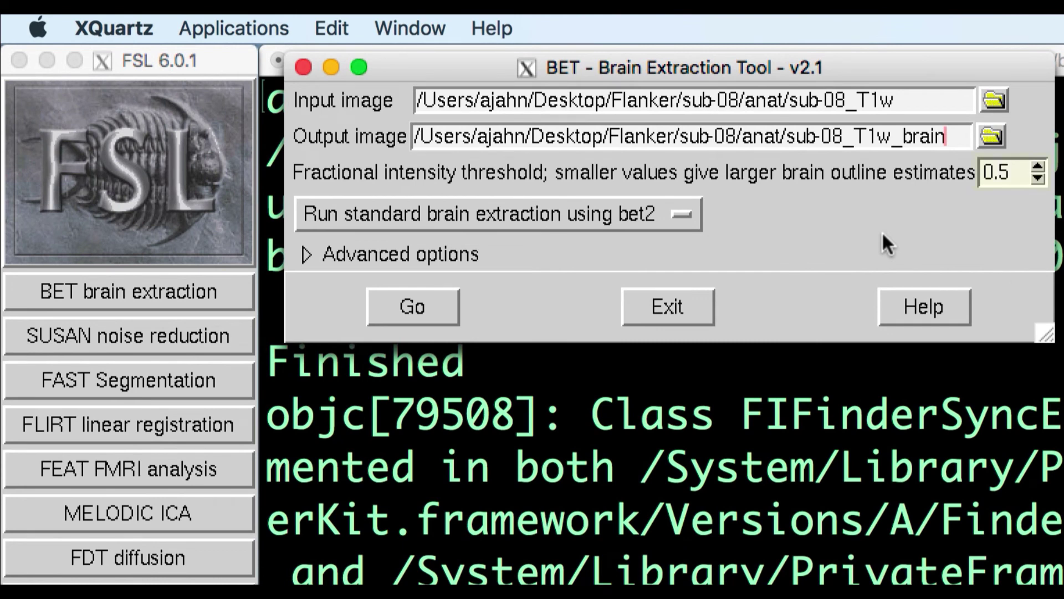
key(Tab)
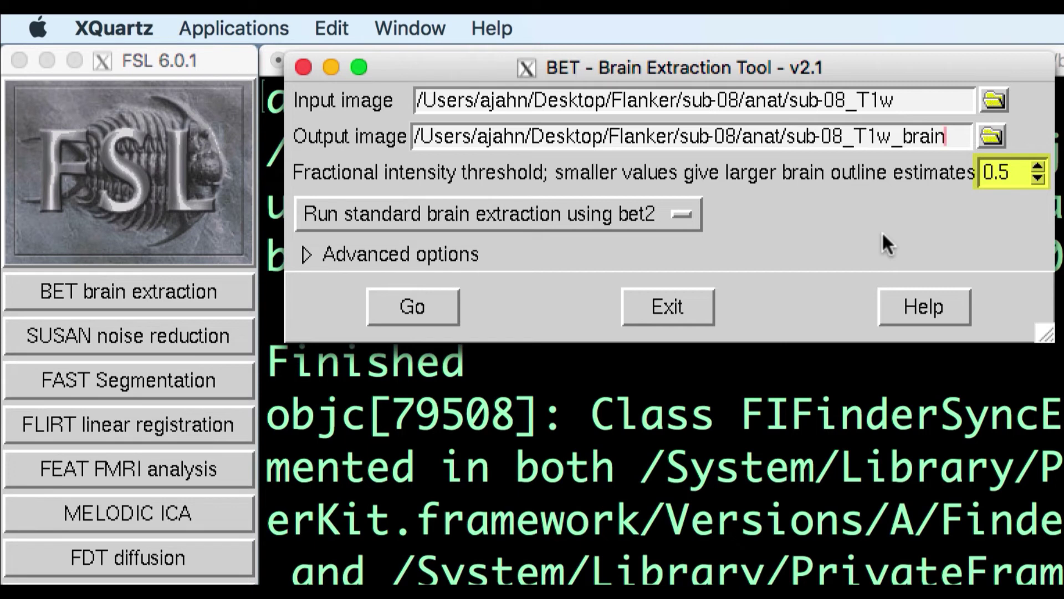
click(1019, 177)
key(BackSpace)
text(2)
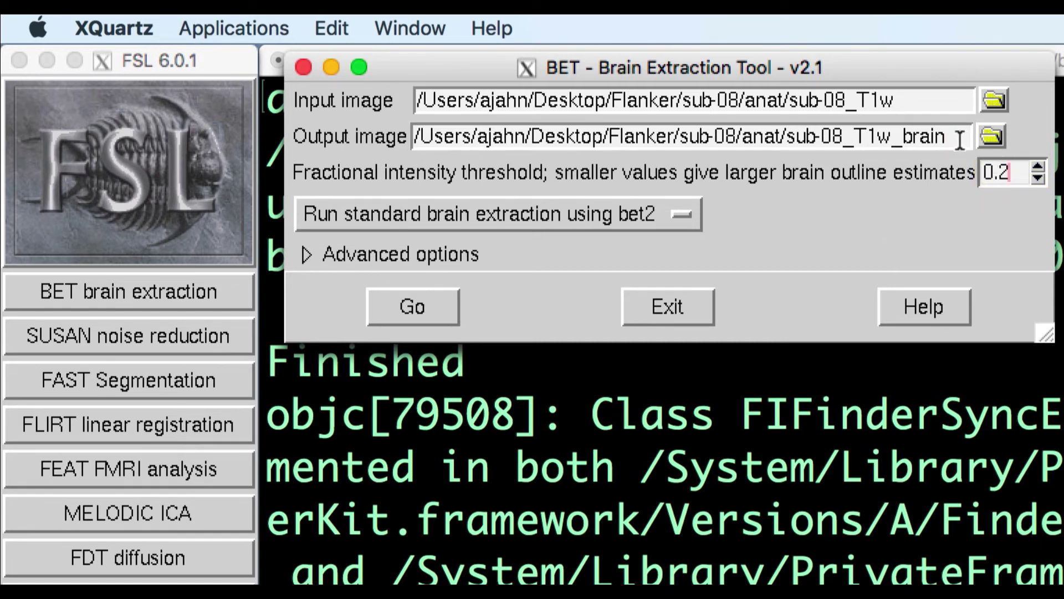
click(960, 139)
text(_f02)
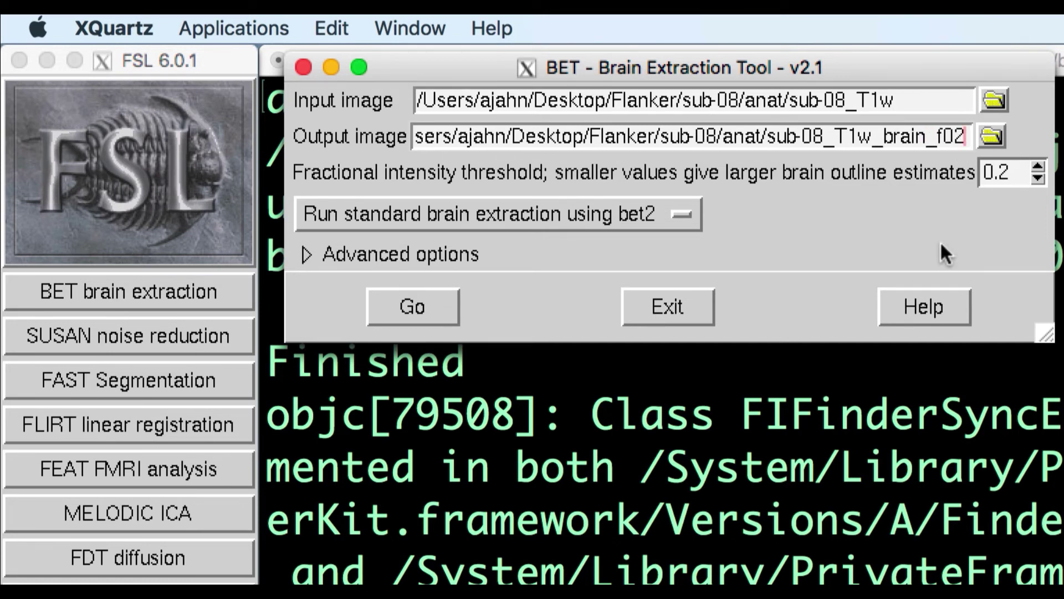
click(392, 297)
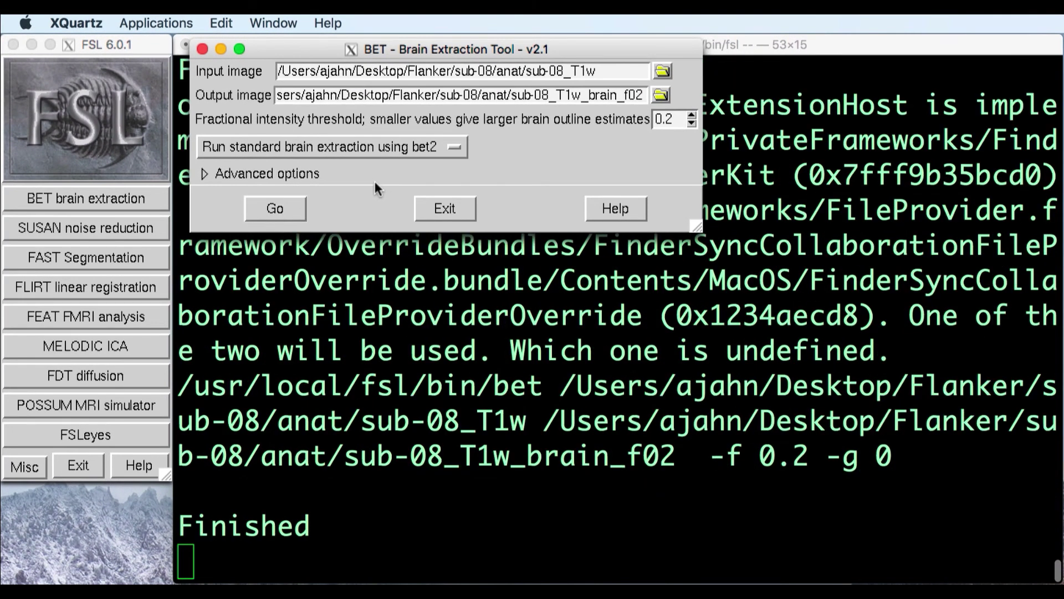
Step: Open FSLeyes and load sub-08_T1w_brain_f02 and sub-08_T1w from the anat folder
click(78, 433)
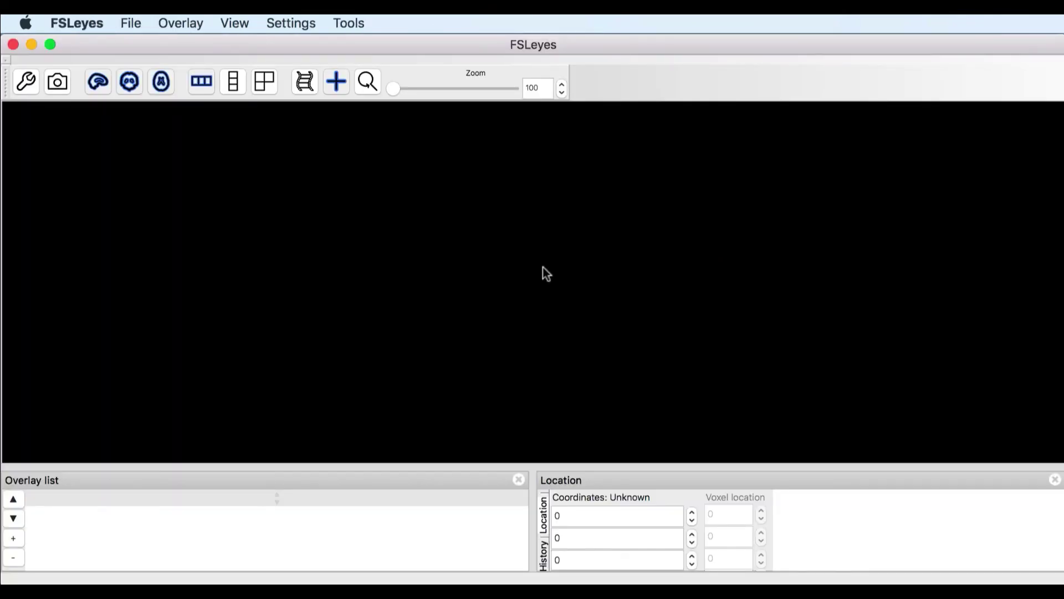
click(131, 22)
click(138, 43)
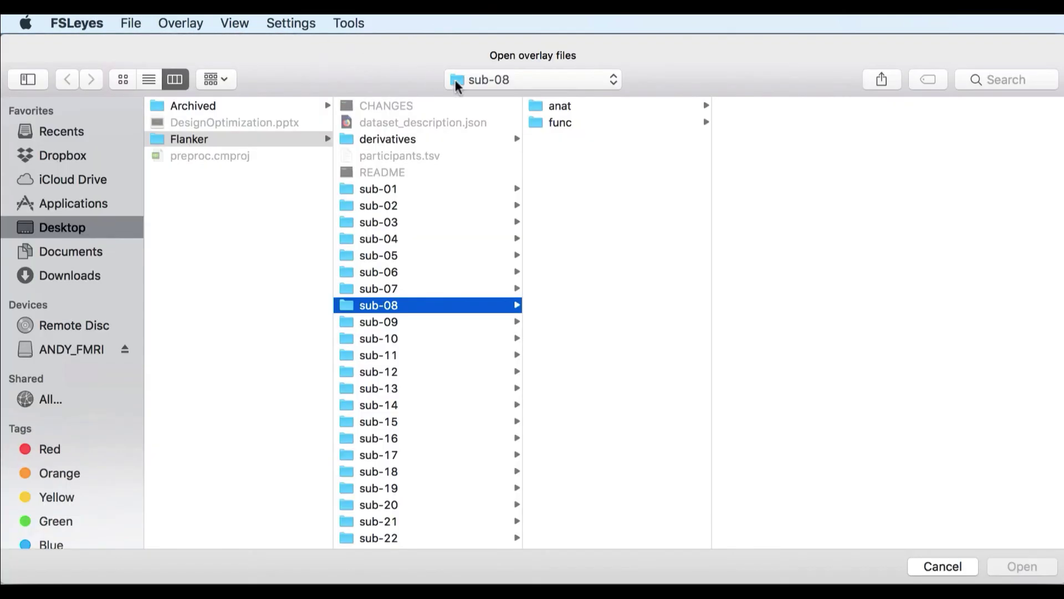
click(560, 106)
click(811, 106)
super+click(797, 142)
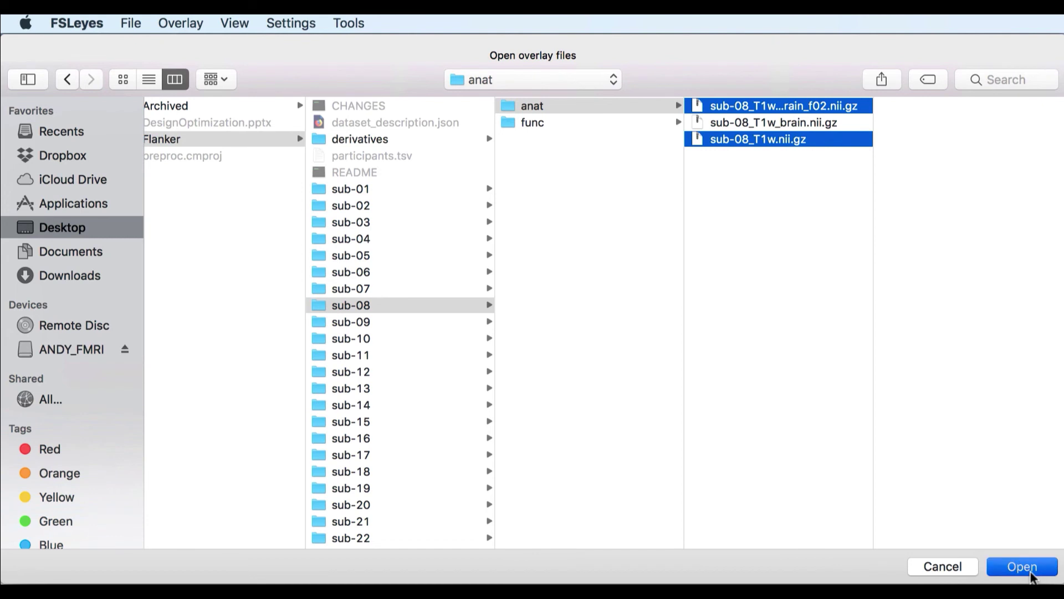
click(1029, 573)
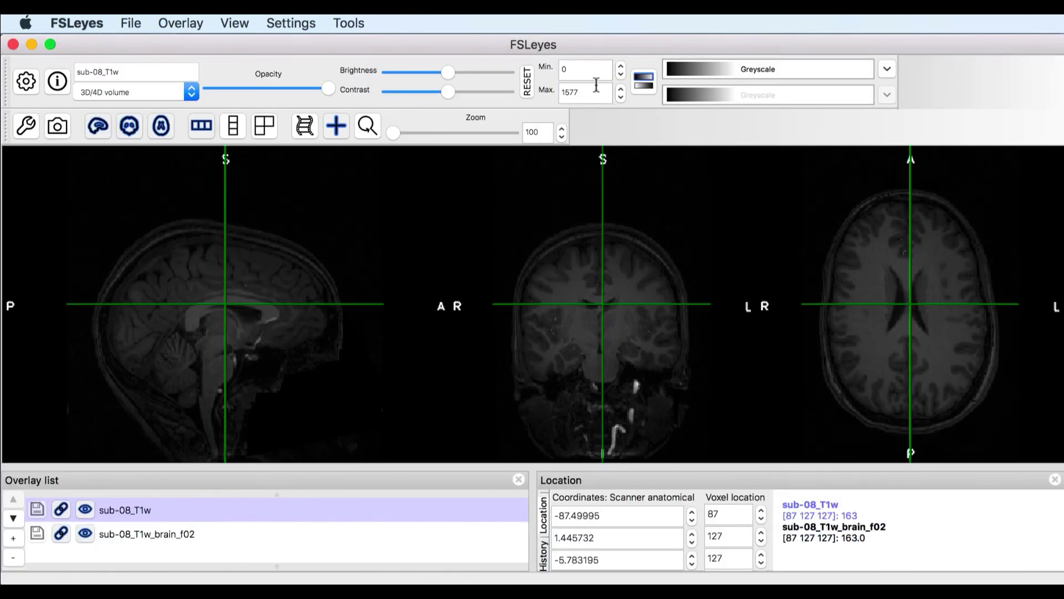
Step: Set both images' display maximum to 800 and move sub-08_T1w_brain_f02 to the top
double_click(596, 84)
text(800)
key(Return)
click(425, 533)
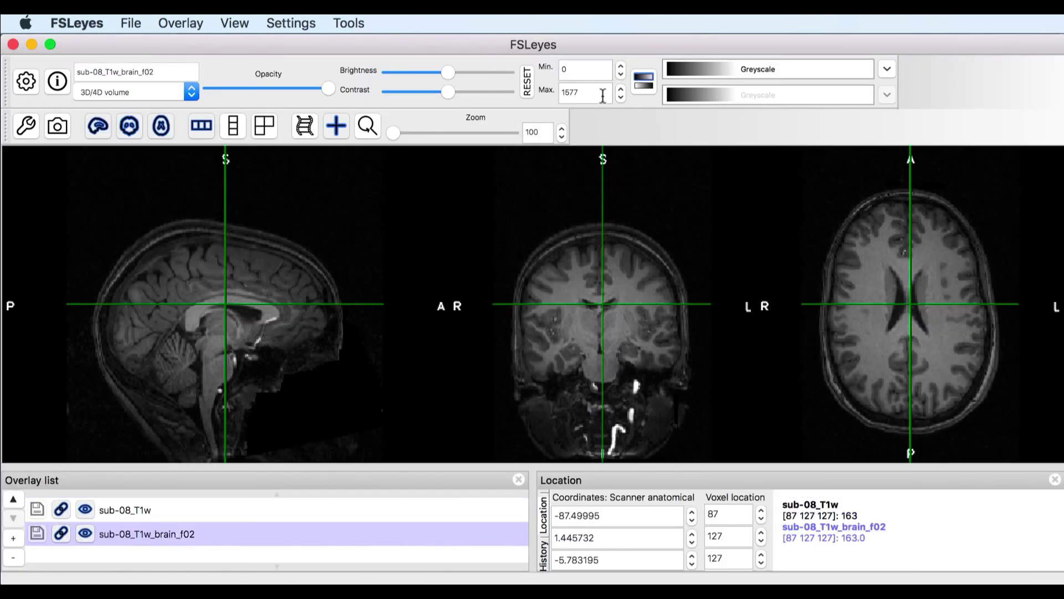
double_click(602, 95)
text(800)
key(Return)
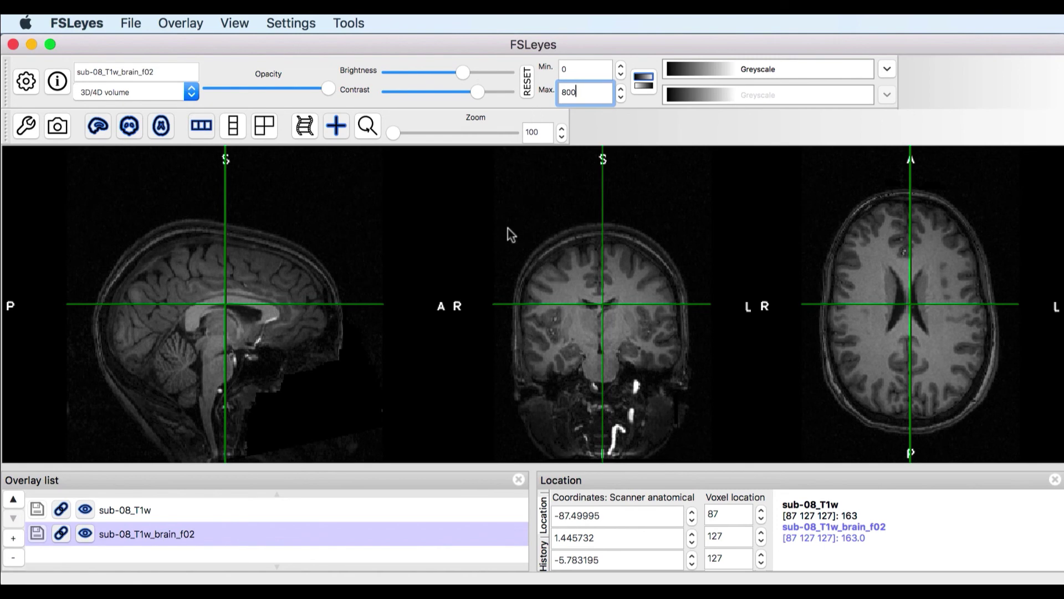
click(13, 499)
Step: Colour sub-08_T1w_brain_f02 Blue-Light blue and sweep through slices to inspect it
click(766, 66)
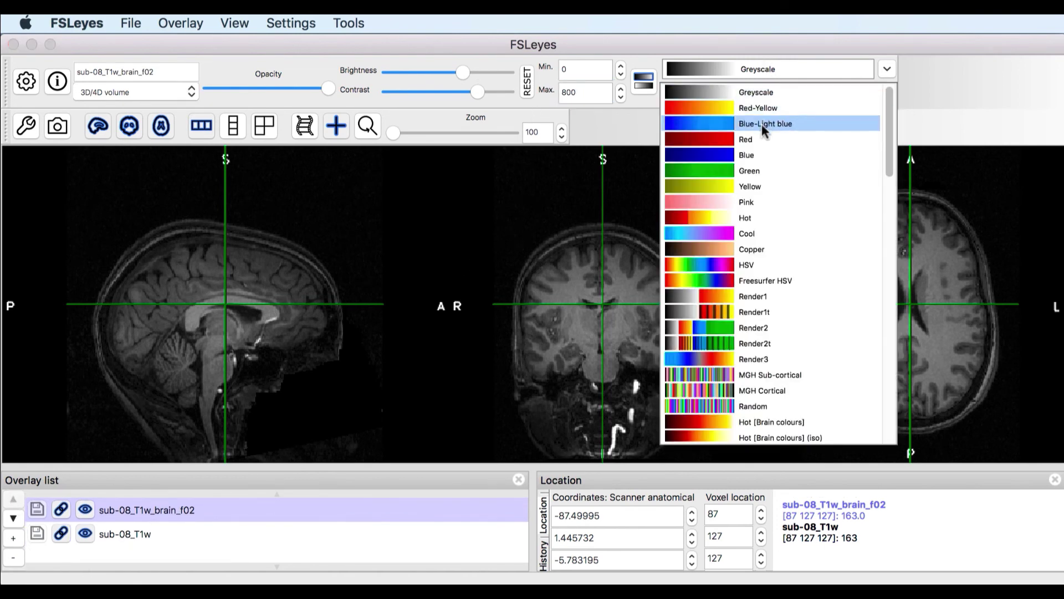
click(784, 122)
click(269, 312)
click(613, 311)
drag(613, 310, 596, 293)
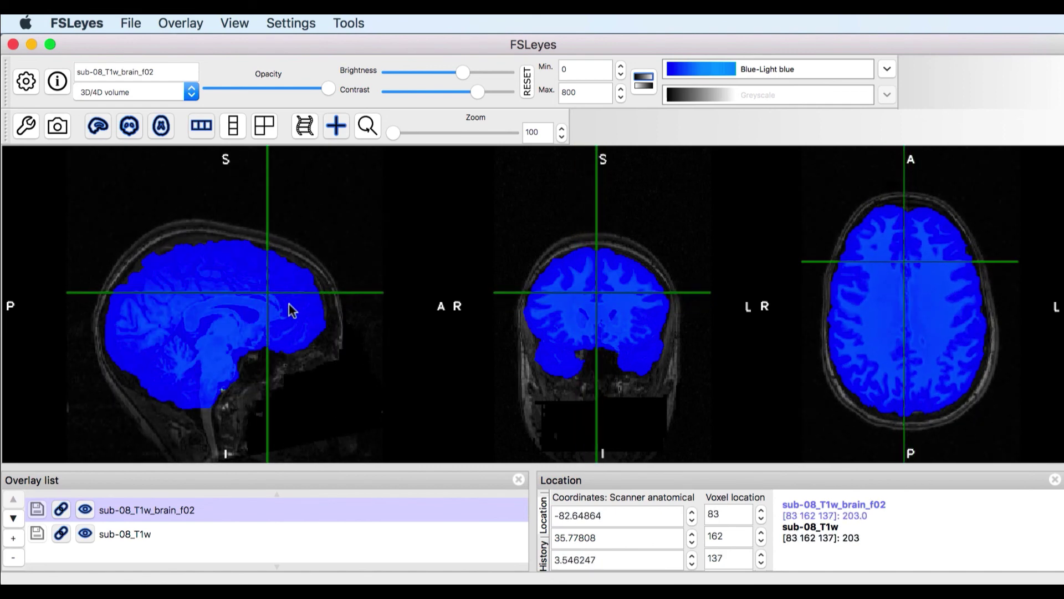